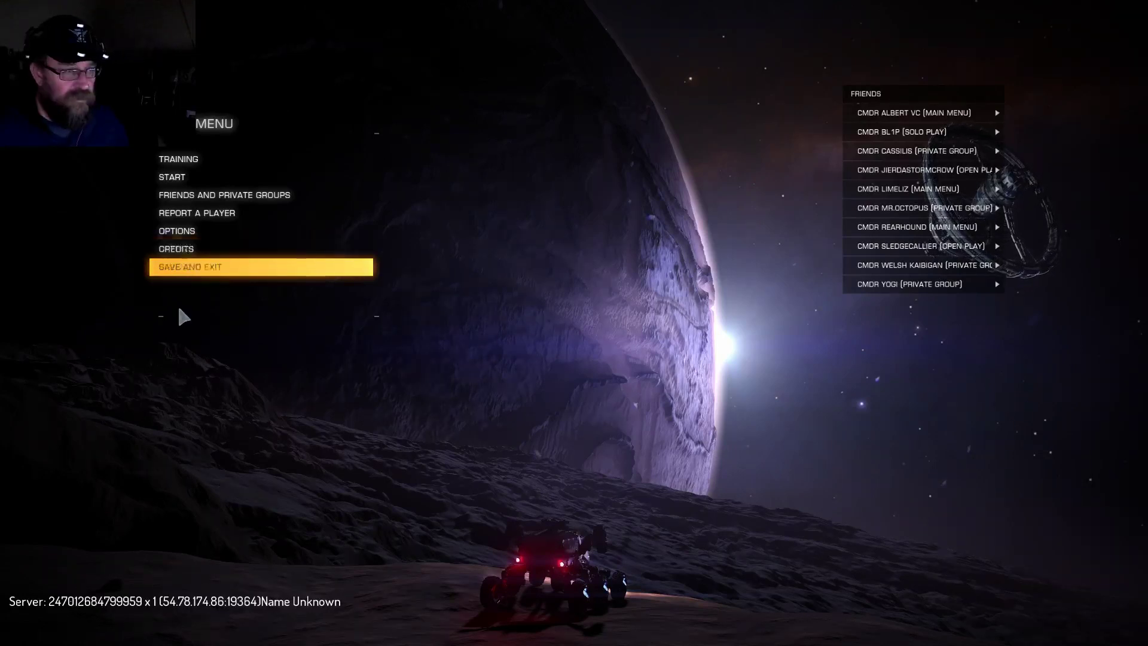
- Switch the game mode to Private Group and join a listed group to load in
left_click(198, 180)
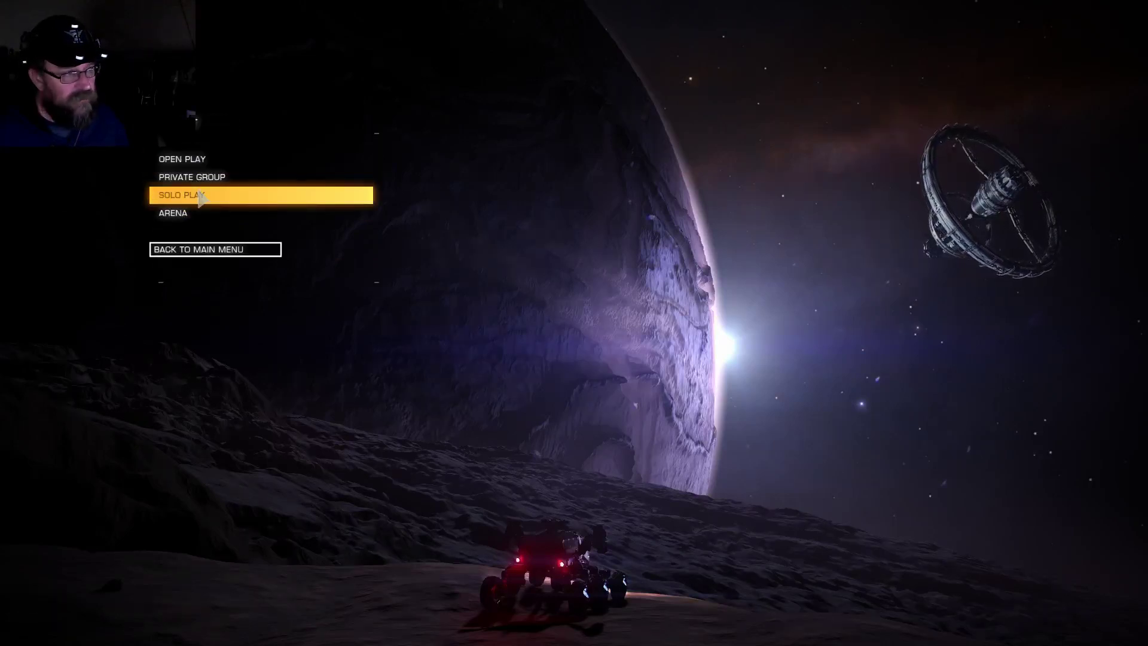
key("Up")
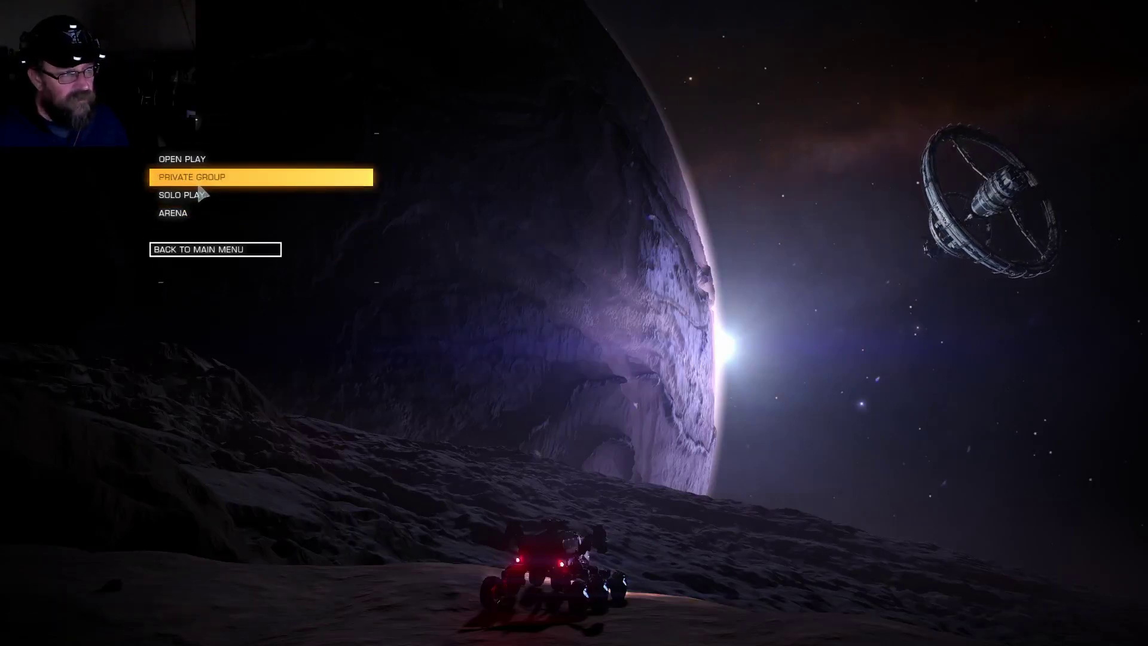
left_click(201, 179)
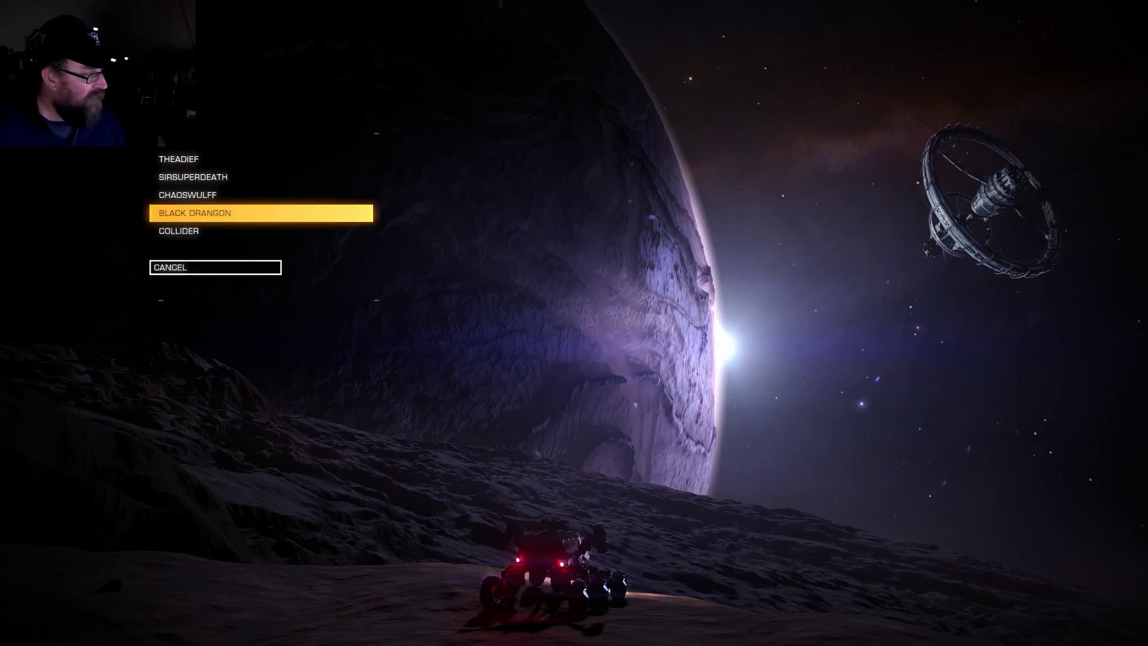
left_click(189, 195)
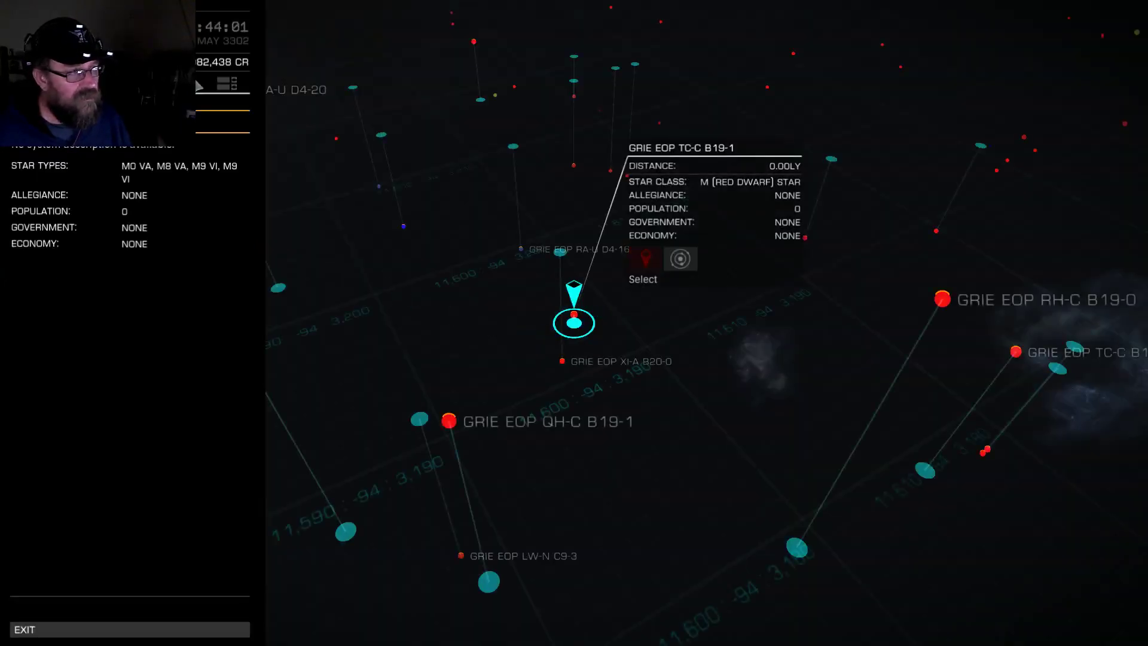
- Search route planning for NGC 3199 Sector LC-V C2-7 and fly the map to it
key("e")
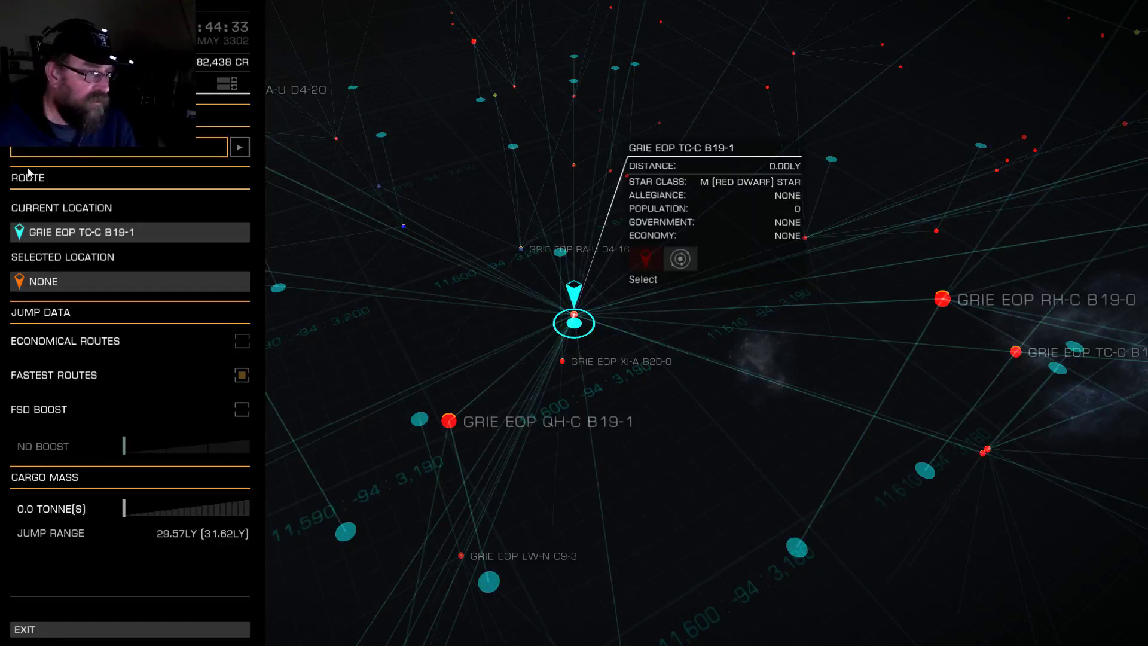
type("NGC 3199 SECTOR LC-V C2-7")
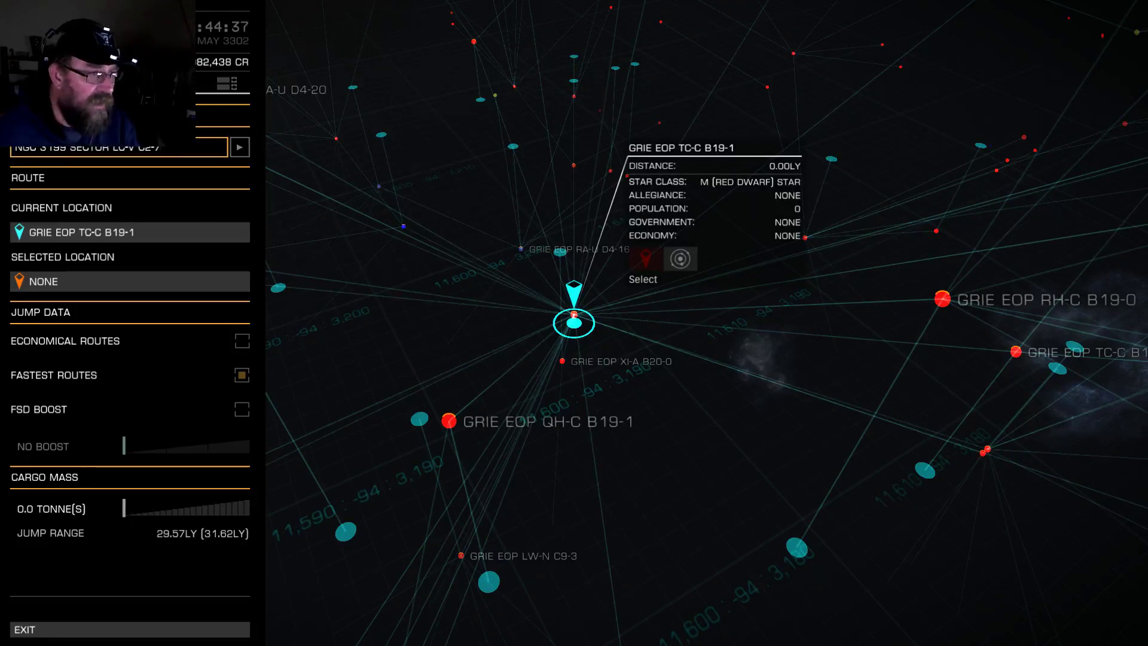
key("Return")
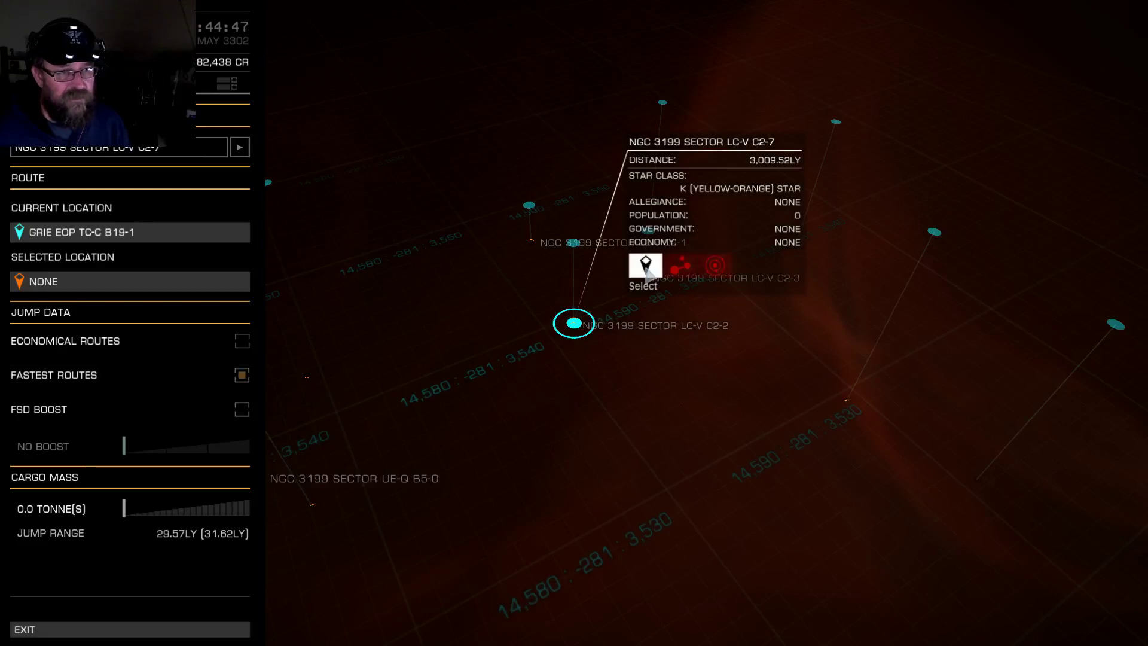
- Select NGC 3199 Sector LC-V C2-7 as destination and rotate the map to show both systems
left_click(646, 266)
scroll(625, 321, "down", 5)
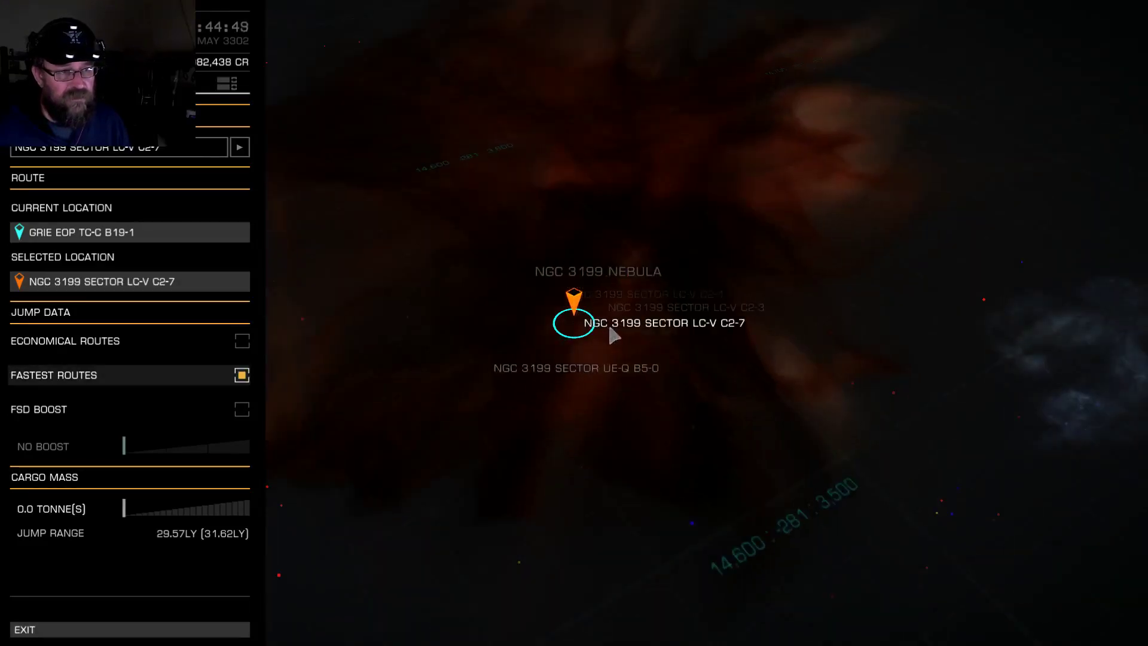
scroll(613, 334, "down", 5)
scroll(591, 351, "down", 4)
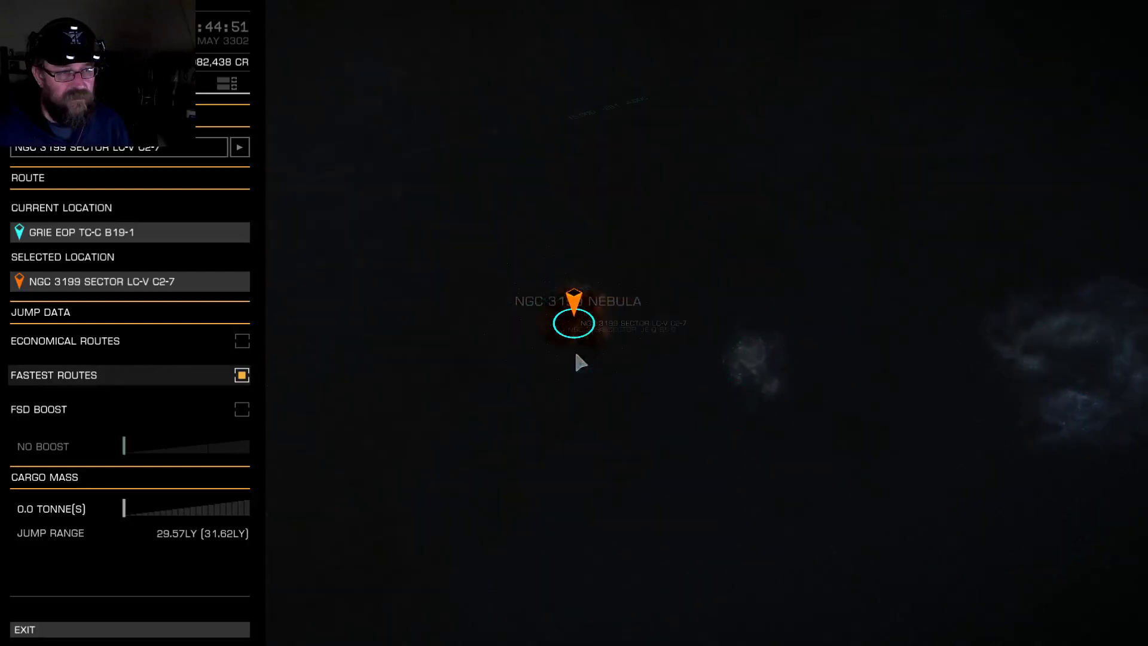
scroll(571, 354, "down", 3)
scroll(570, 355, "down", 4)
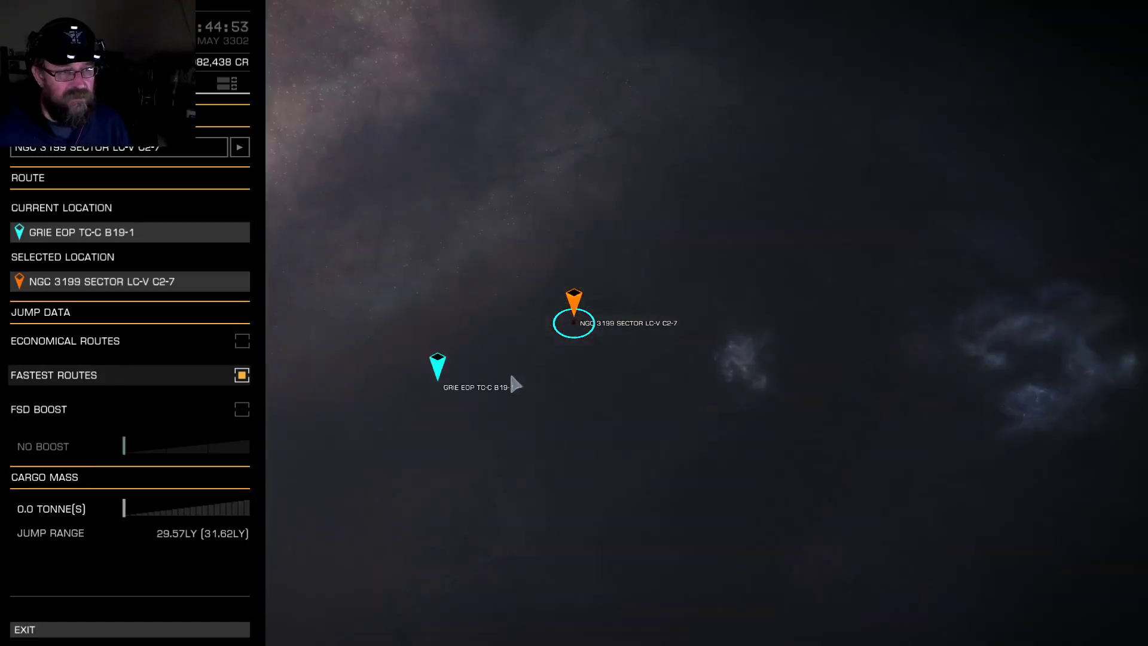
mouse_move(515, 384)
left_mouse_down()
mouse_move(481, 391)
mouse_move(526, 496)
mouse_move(548, 330)
left_mouse_up()
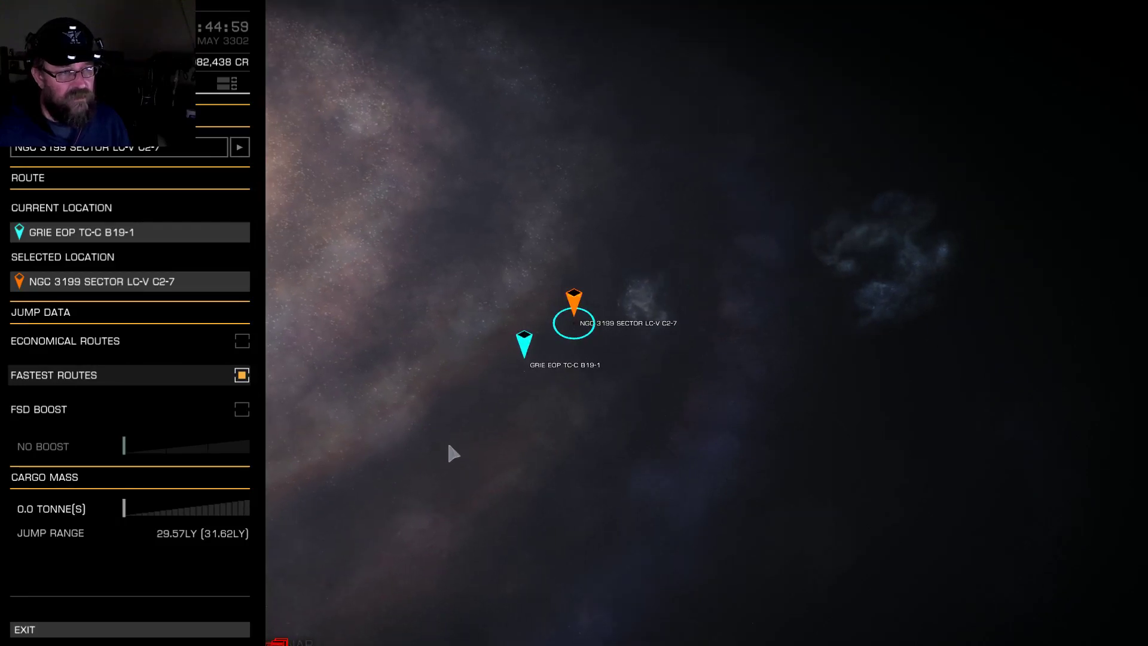
left_click_drag(447, 439, 492, 354)
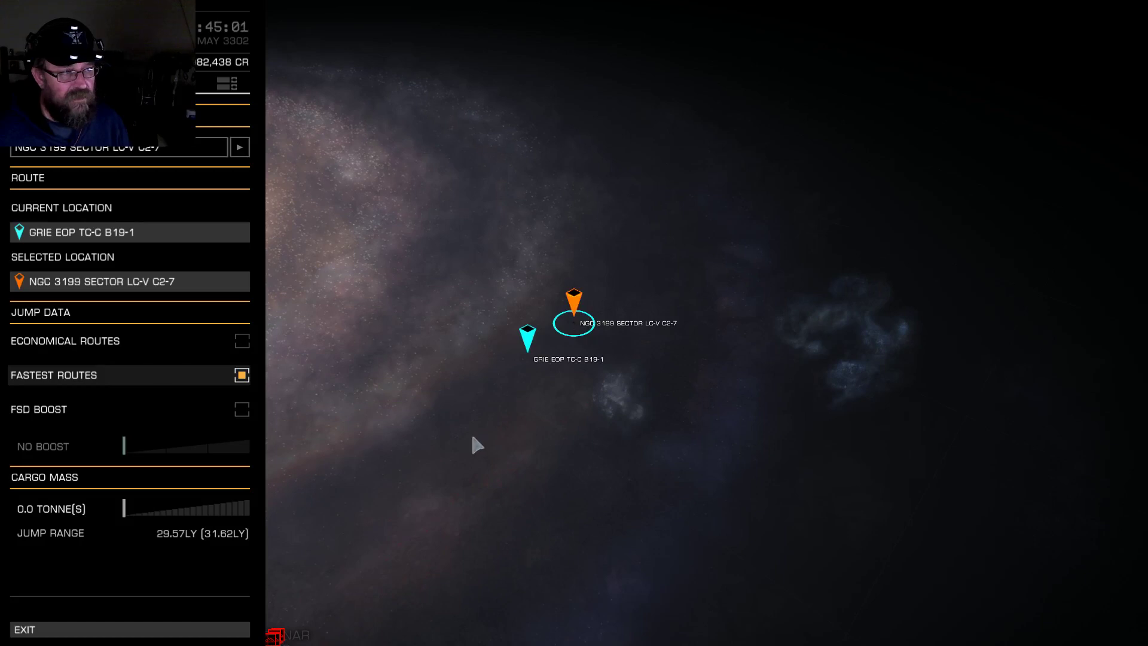
- Clear the old system name from the search field
left_click(215, 152)
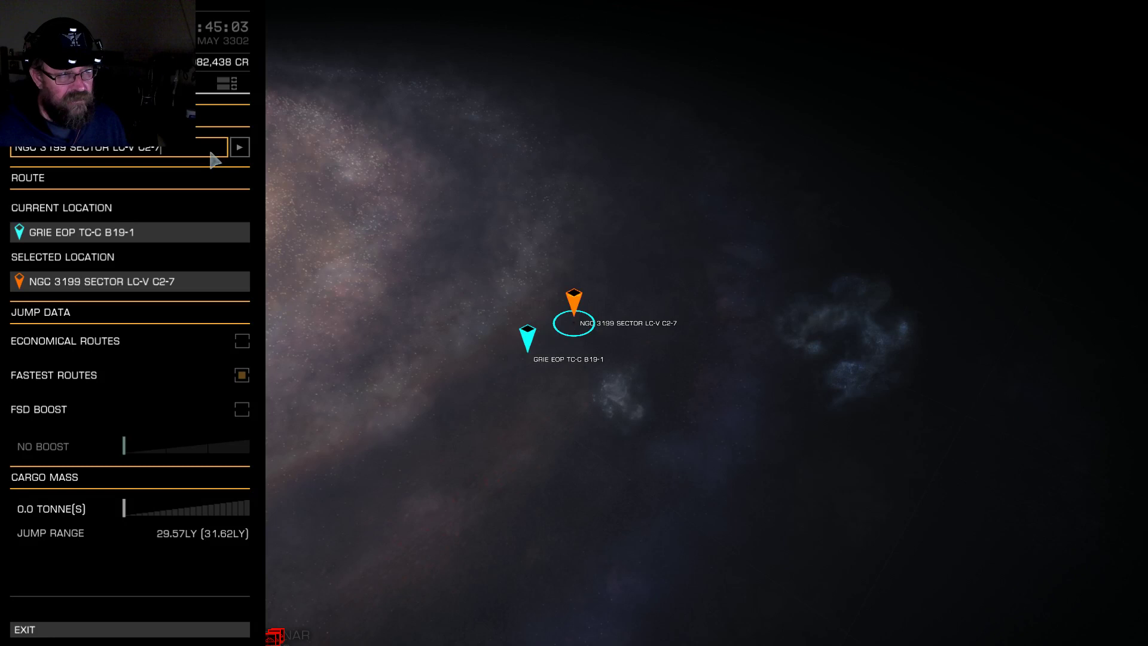
key("ctrl+a")
key("BackSpace")
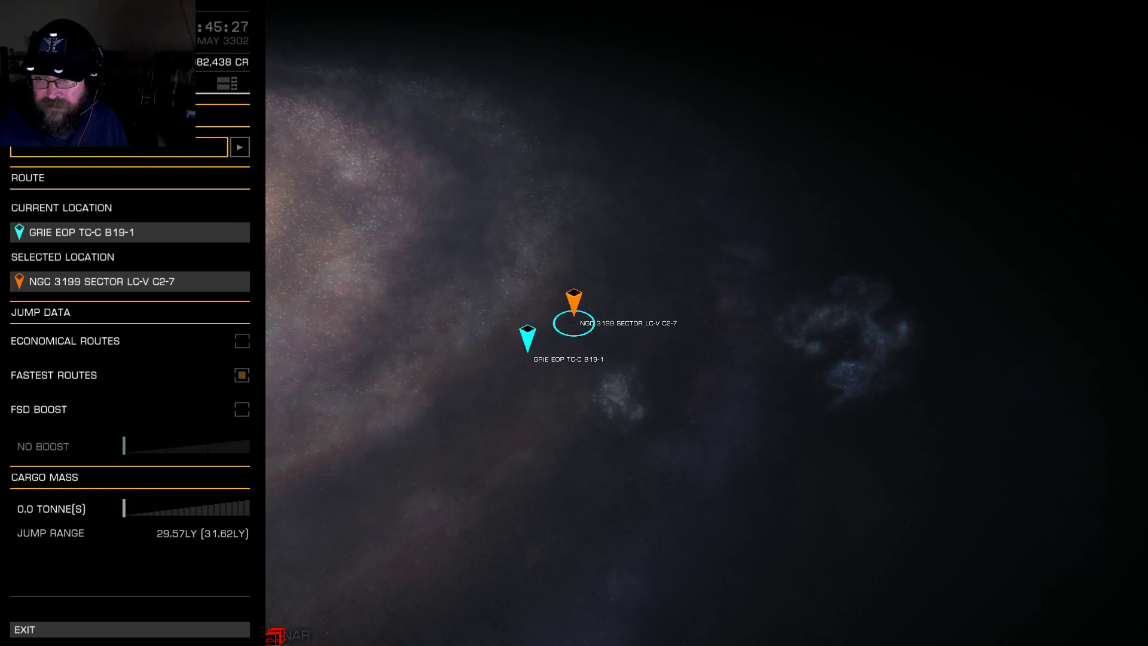
- Find GRIE EOP JC-S D5-15 by search, plot a route to it, and exit to the cockpit
left_click(37, 150)
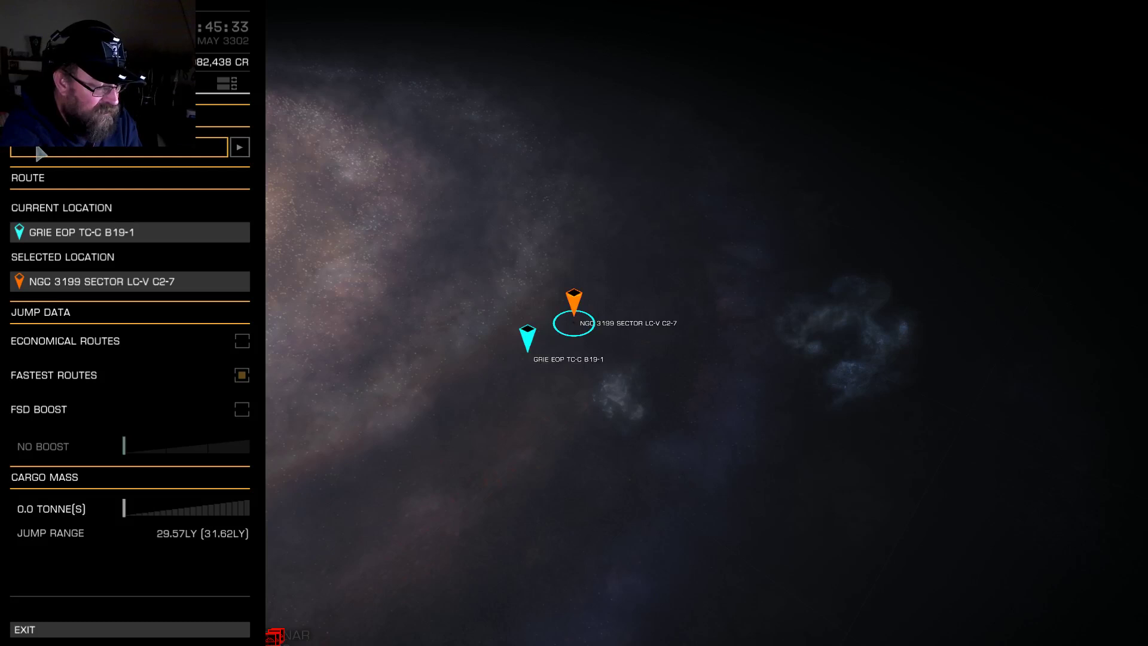
key("ctrl+v")
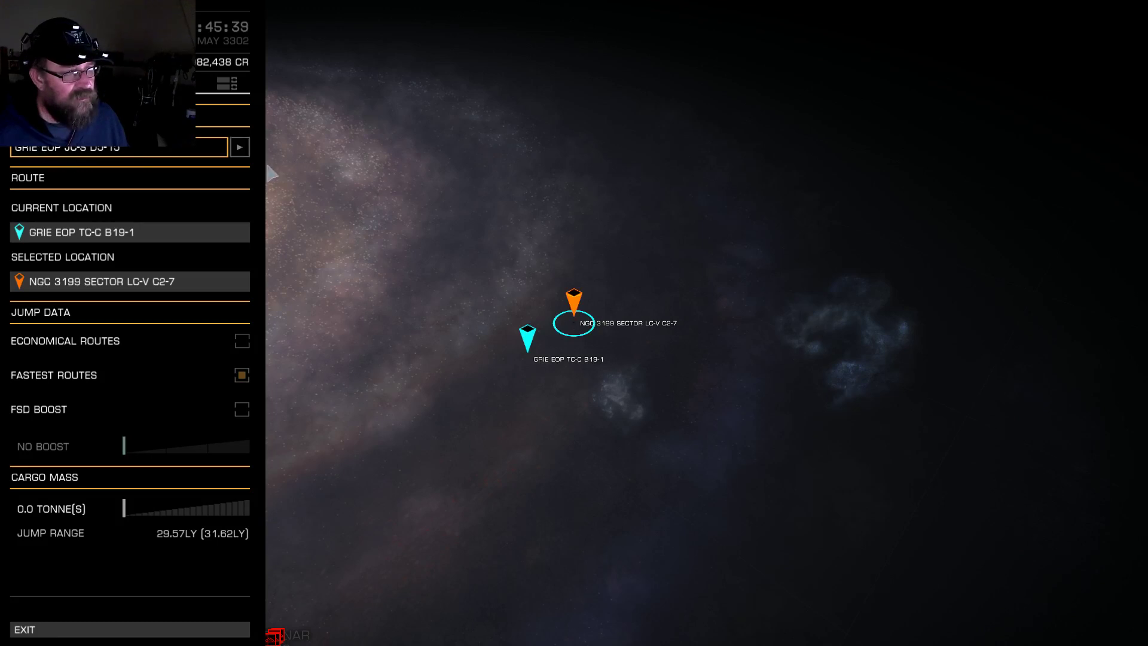
left_click(239, 147)
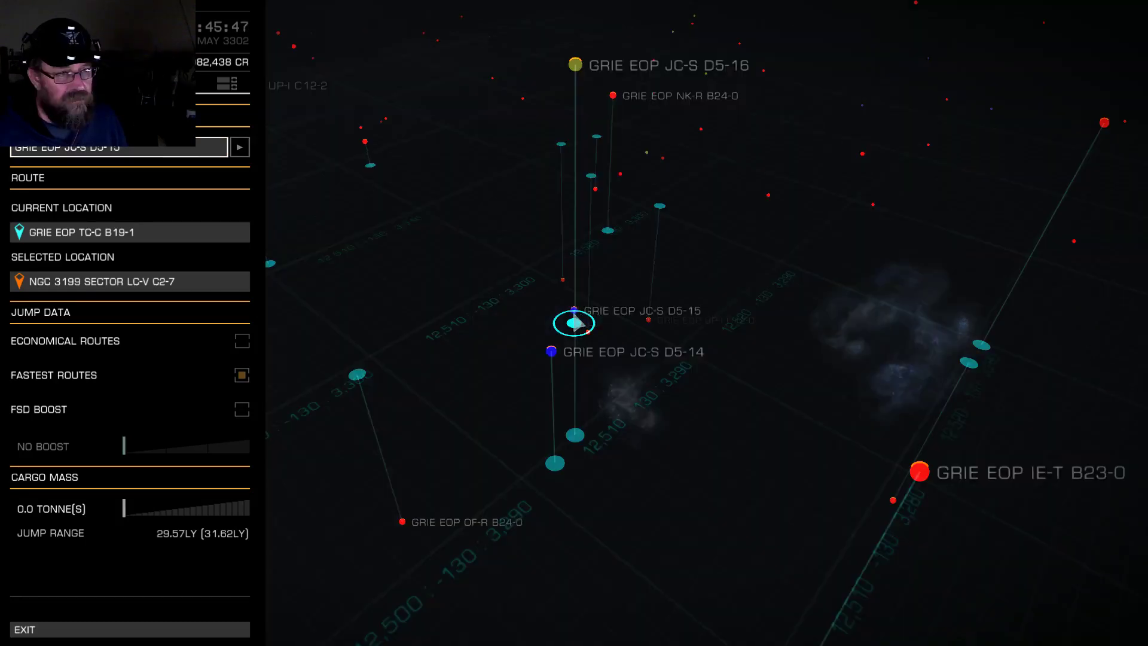
left_click(578, 325)
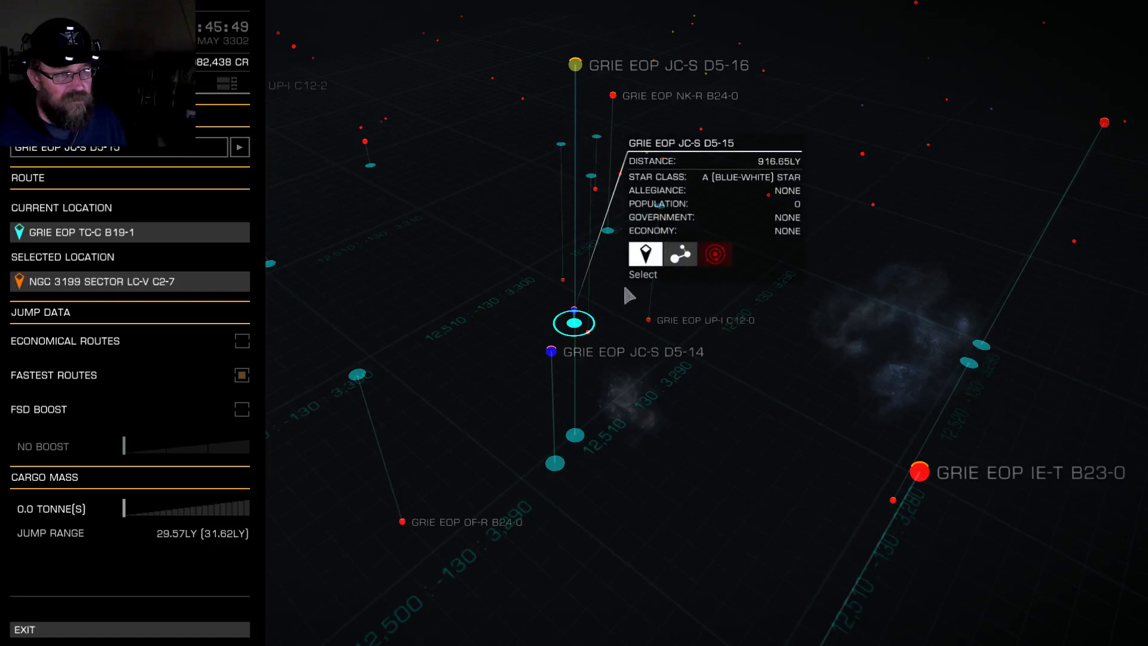
left_click(681, 255)
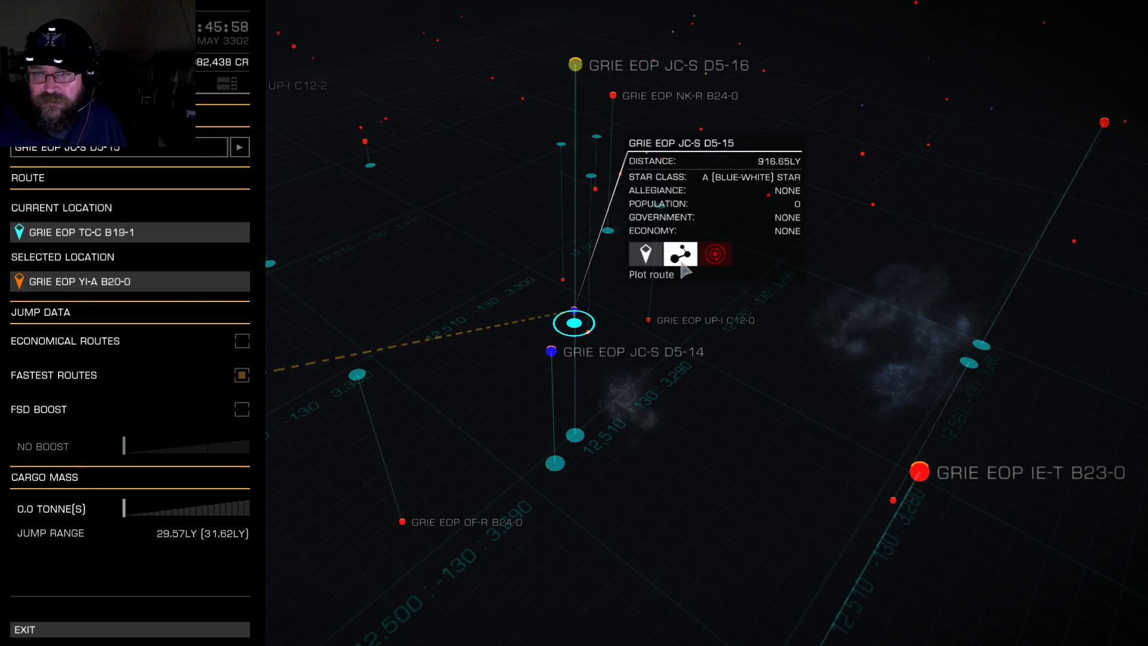
scroll(573, 408, "down", 8)
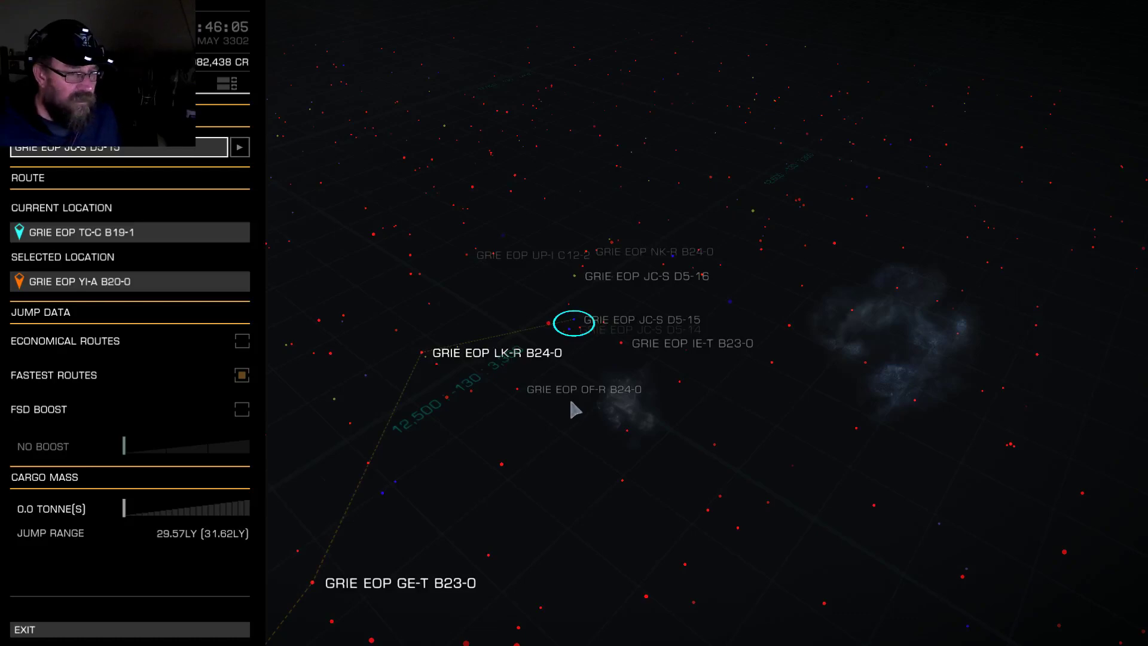
key("Escape")
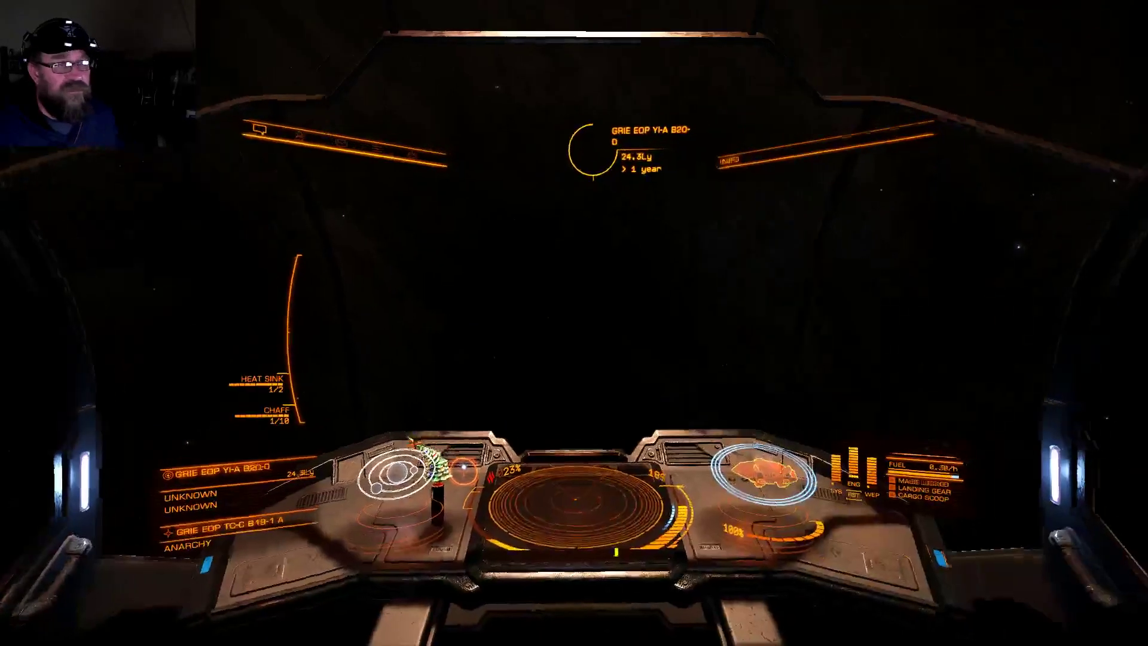
- Bring up the system map of GRIE EOP TC-C B19-1
key("4")
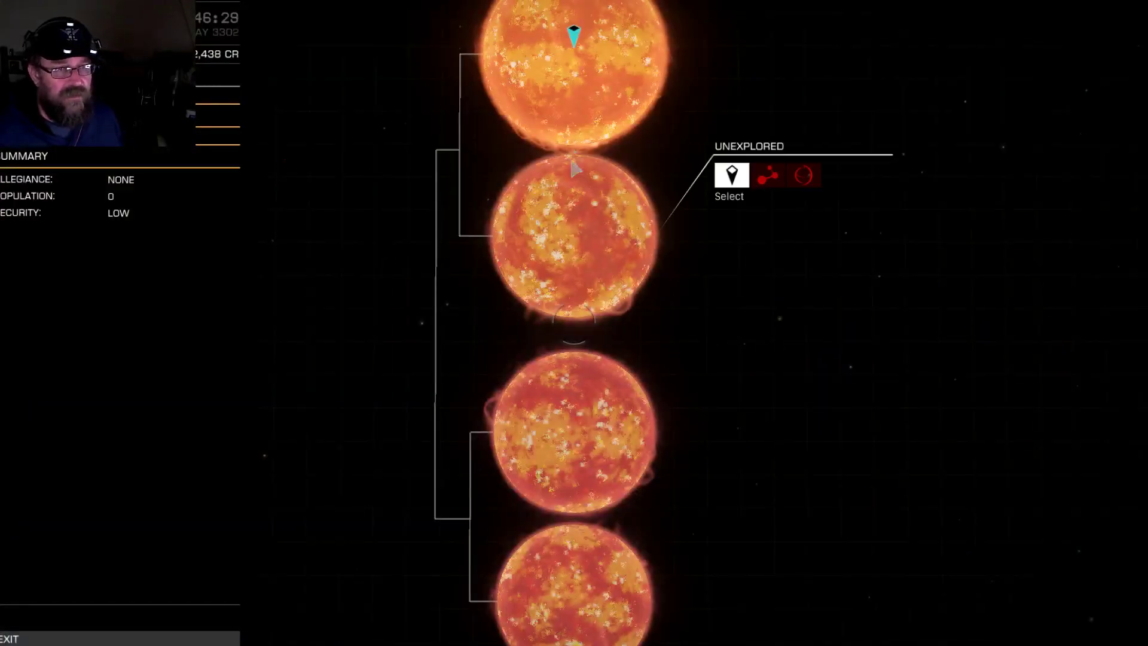
scroll(574, 409, "down", 3)
scroll(579, 507, "up", 3)
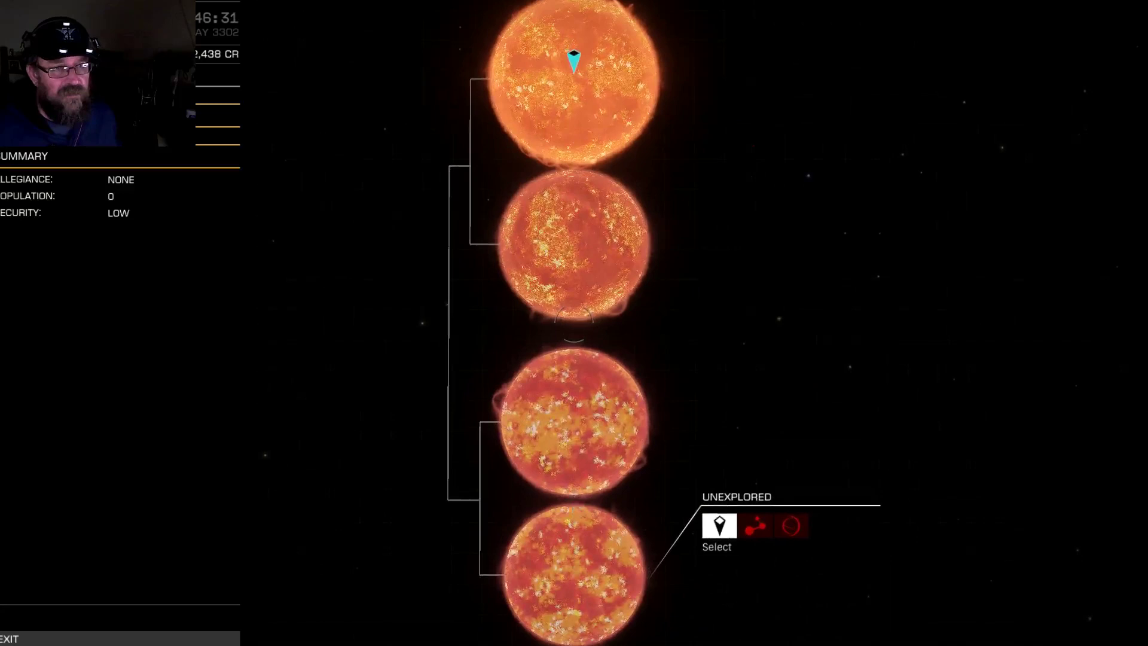
- Leave the system map and hyperspace jump to GRIE EOP YI-A B20-0
key("BackSpace")
key("j")
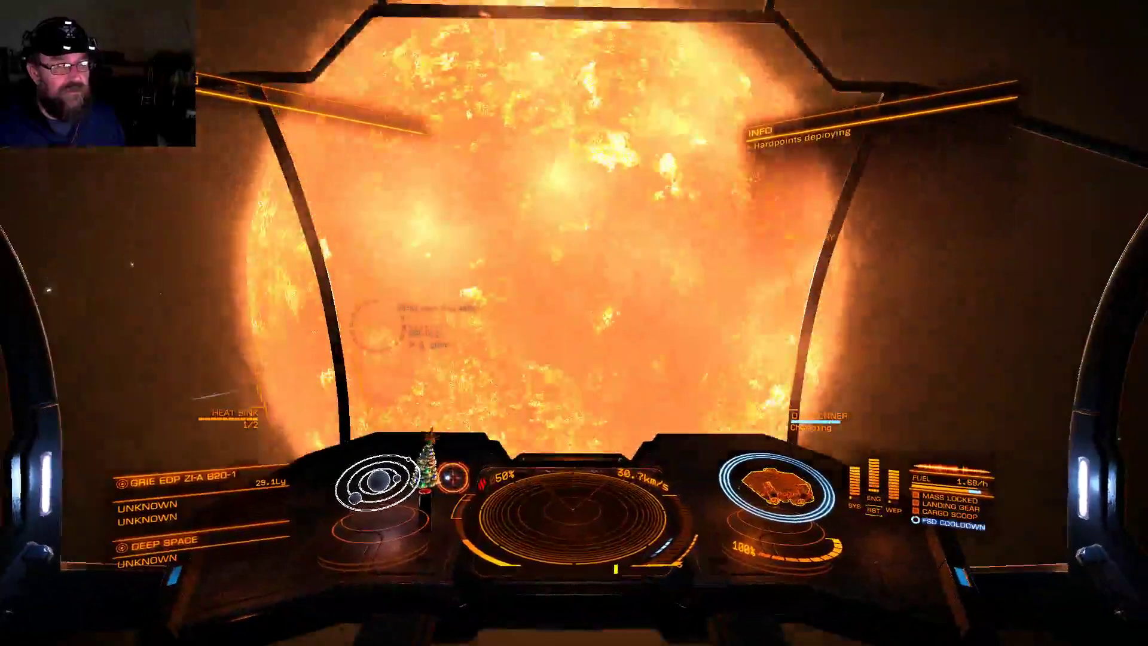
- Lock the nearest unexplored body as destination and view the GRIE EOP YI-A B20-0 system map
key("1")
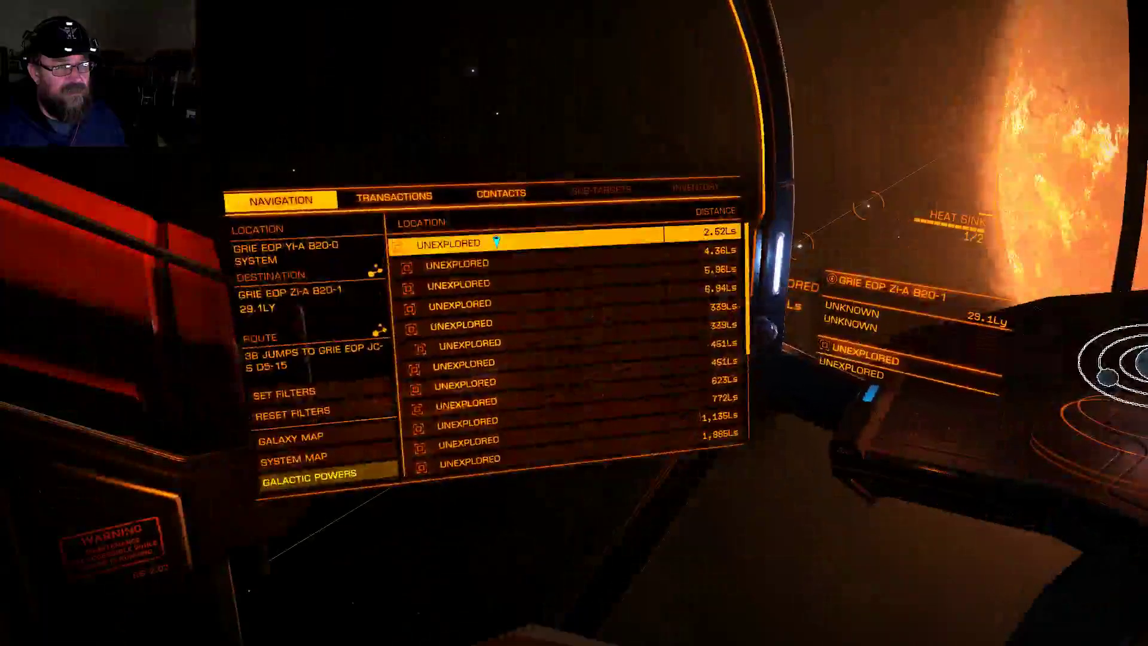
key("space")
key("space")
key("1")
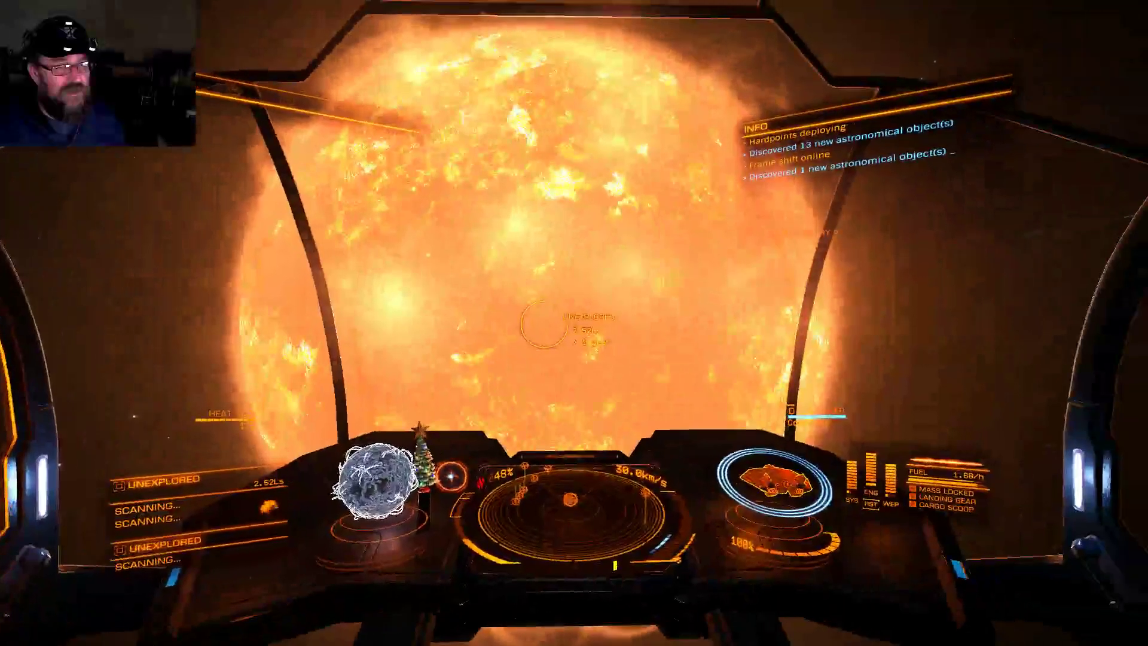
key("3")
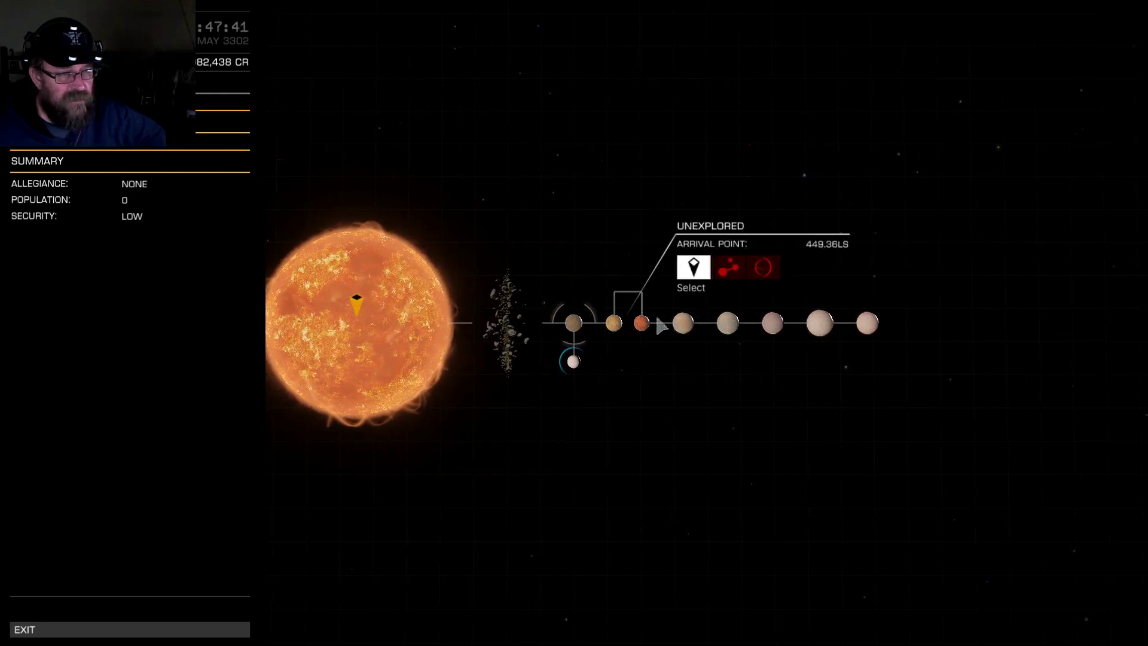
scroll(599, 325, "up", 3)
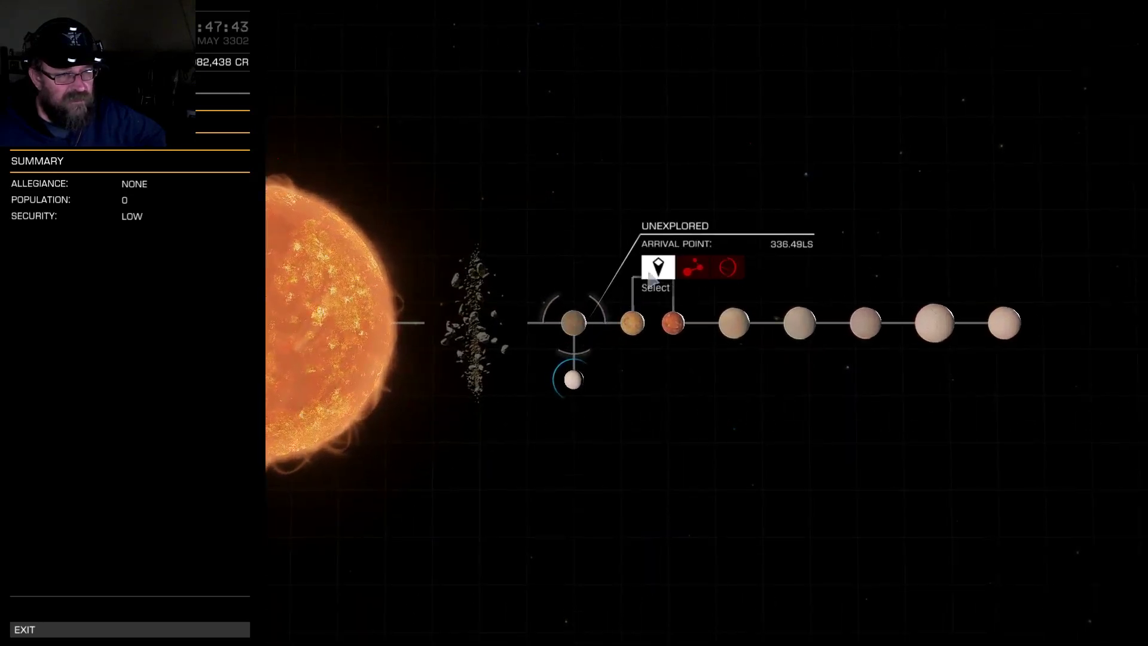
- Return to the cockpit to scan the arrival star and scoop fuel
key("Escape")
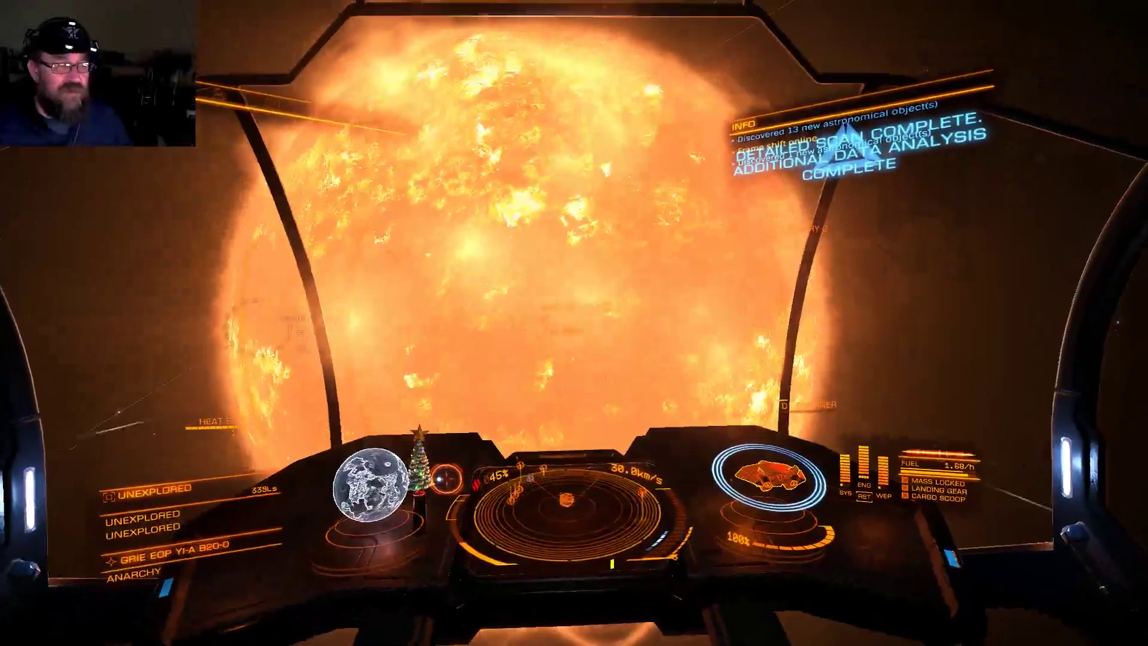